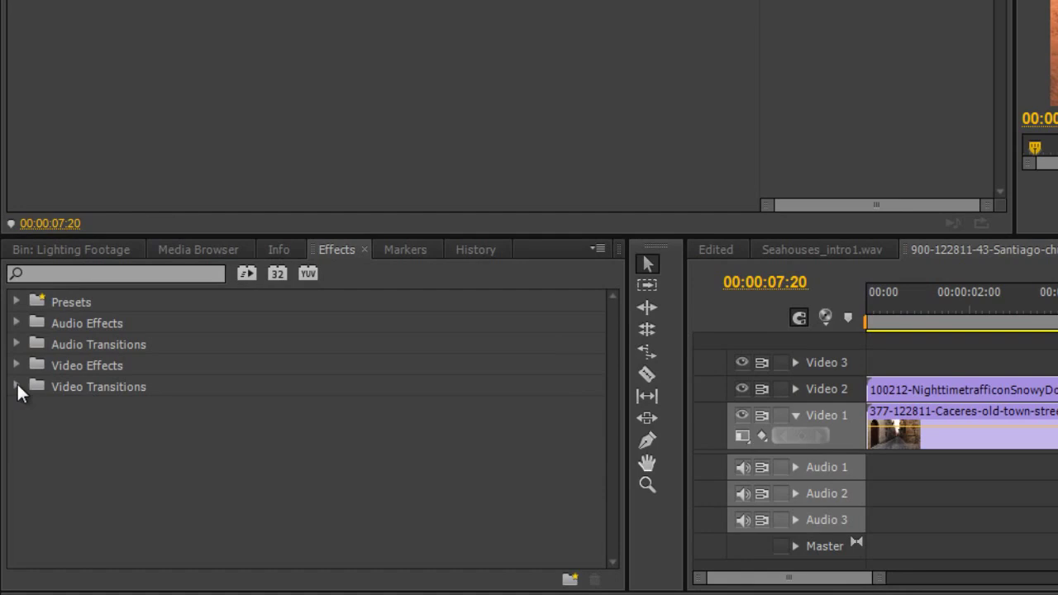
Step: Drop a Clock Wipe from Video Transitions > Wipe onto the head of Santiago-church-and-street.mp4
left_click(17, 387)
scroll(166, 405, "down", 4)
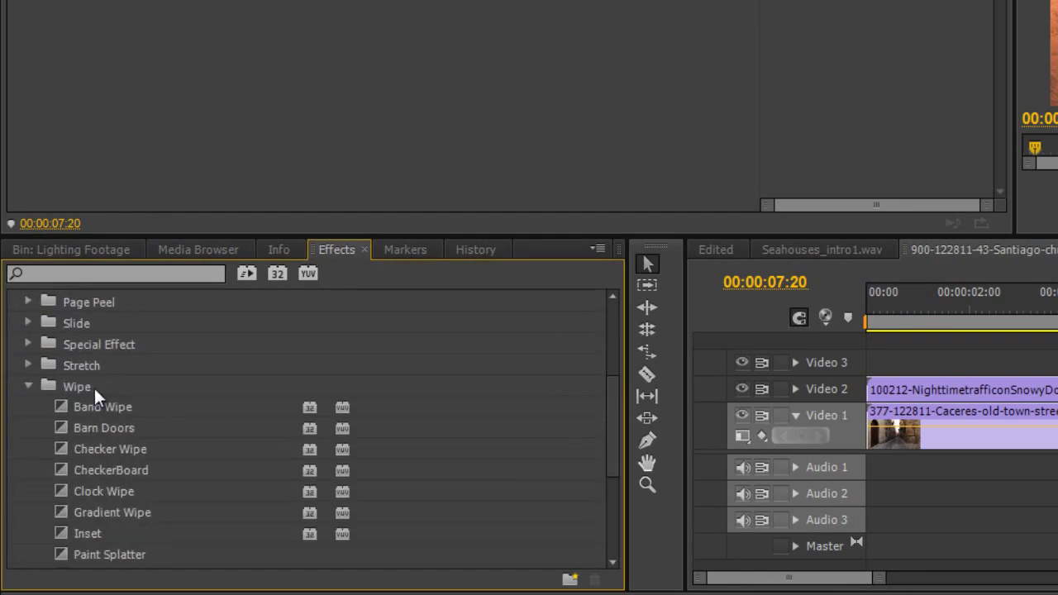
scroll(53, 389, "down", 1)
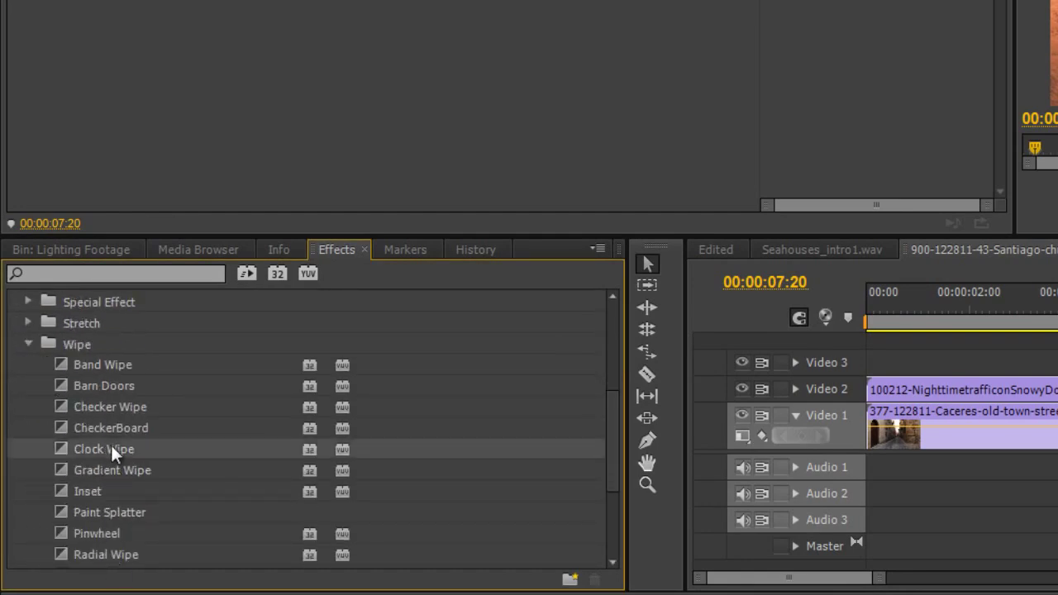
left_click_drag(94, 443, 1057, 391)
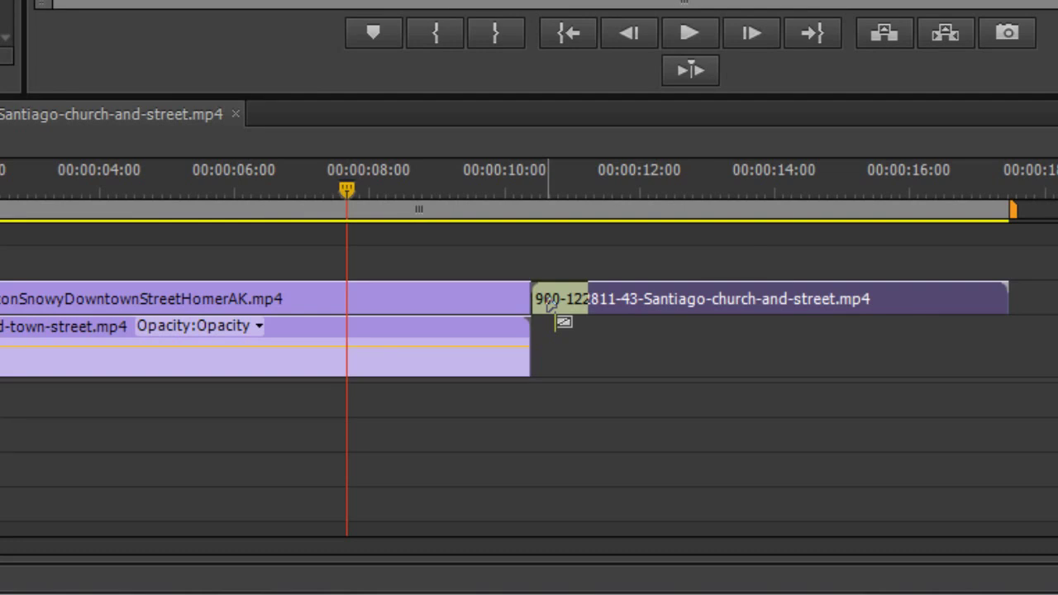
left_click_drag(552, 302, 554, 302)
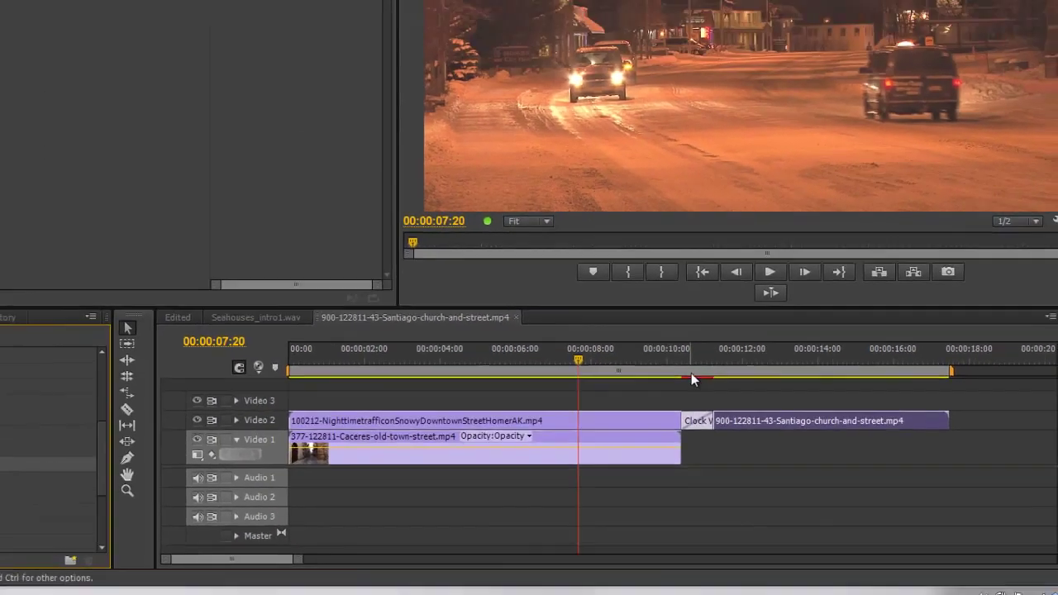
Step: Set the Clock Wipe's Alignment to Center at Cut in Effect Controls
left_click(556, 213)
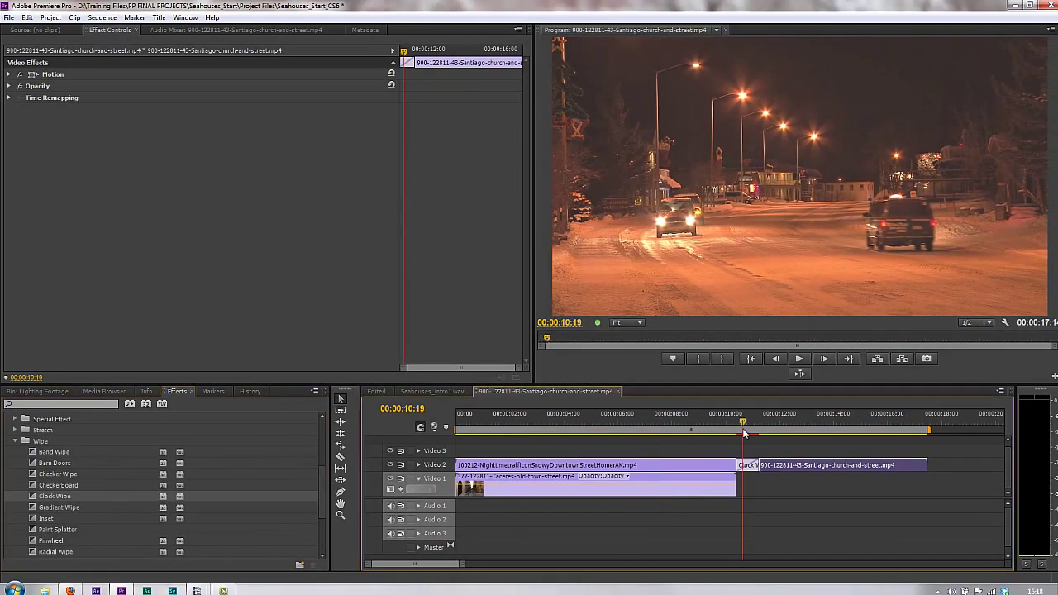
left_click_drag(747, 431, 748, 430)
left_click(748, 463)
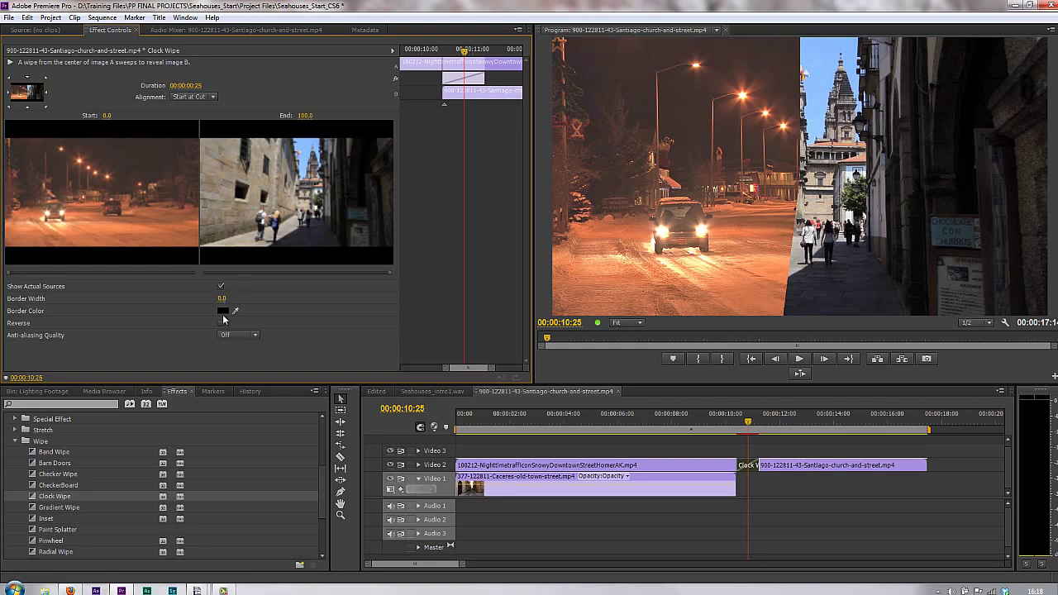
left_click(211, 98)
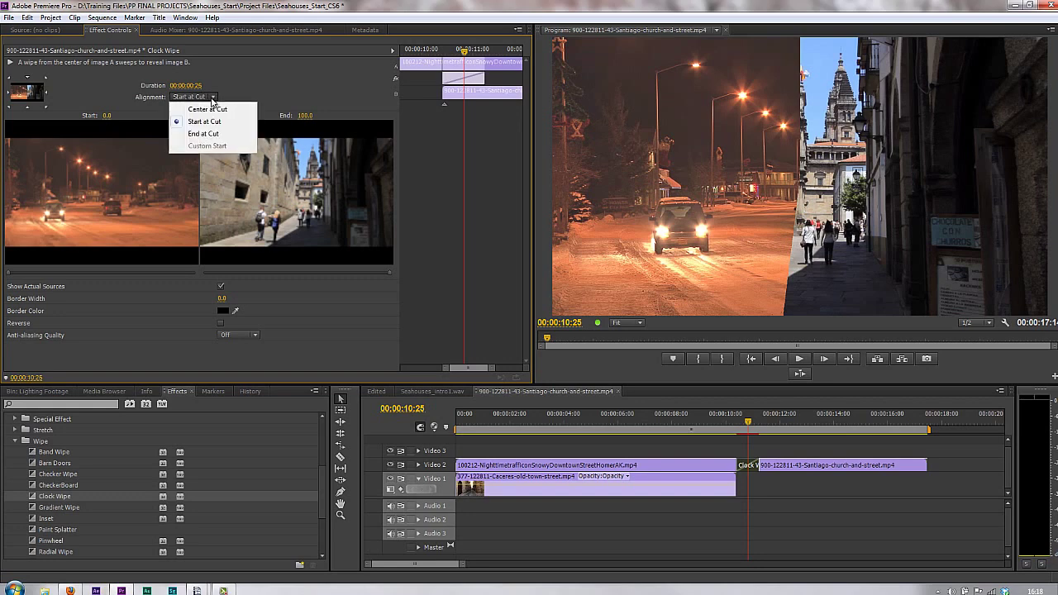
left_click(208, 110)
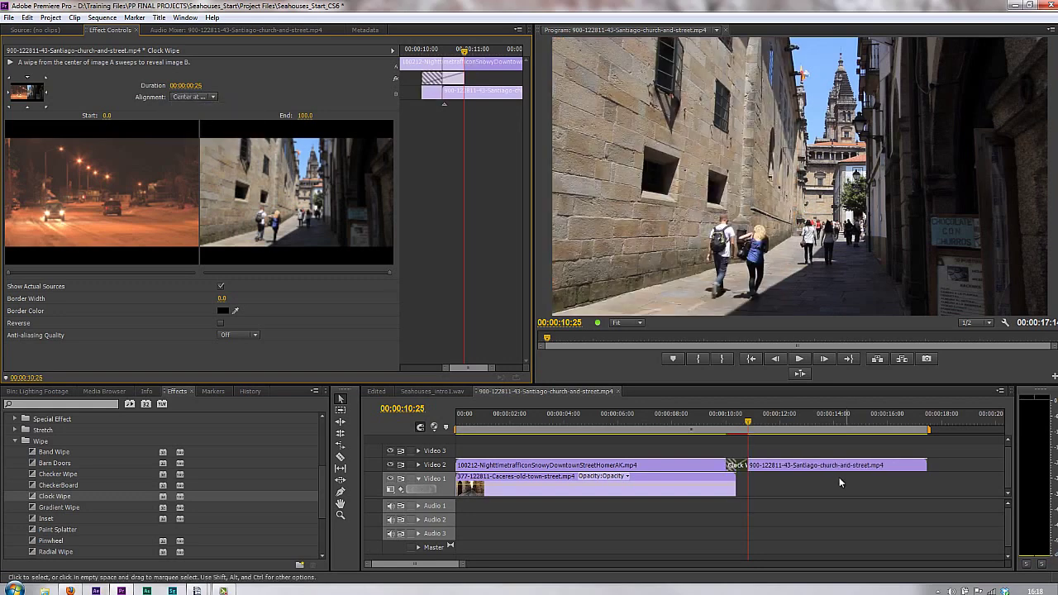
left_click(737, 423)
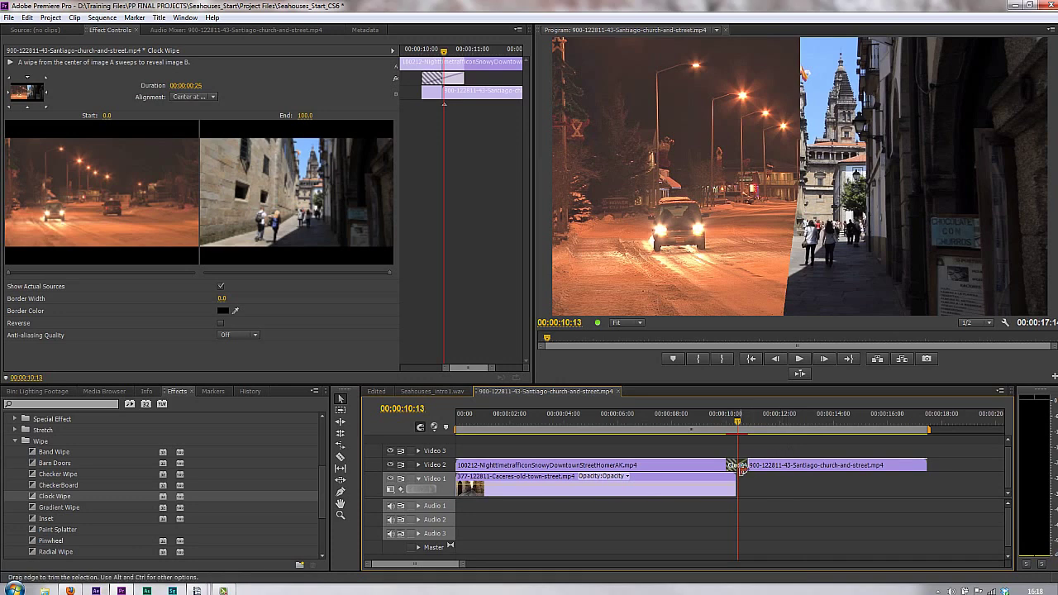
Step: Zoom the timeline in around the Clock Wipe and scrub through its frames before the cut
left_click_drag(460, 565, 422, 568)
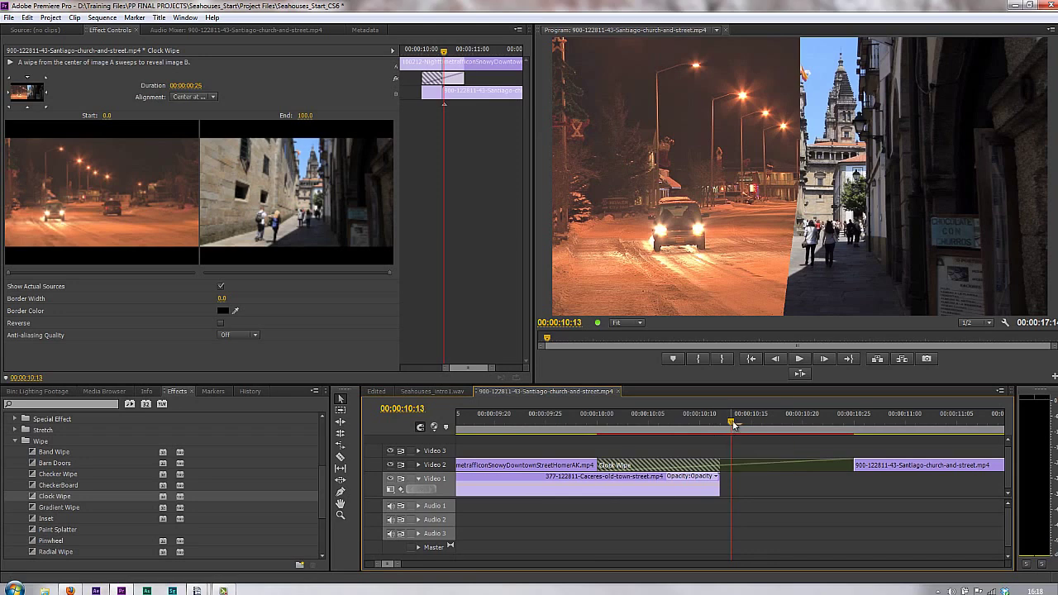
mouse_move(733, 424)
left_mouse_down()
mouse_move(572, 432)
mouse_move(803, 428)
mouse_move(631, 428)
mouse_move(729, 442)
left_mouse_up()
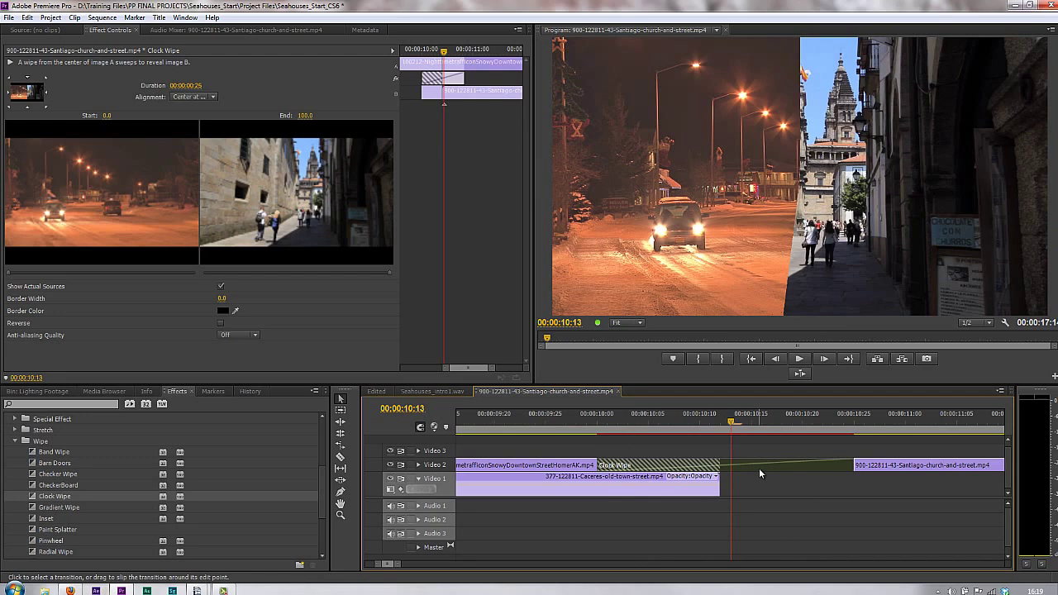
Step: Remove the Clock Wipe and zoom the timeline back out
key("ctrl+z")
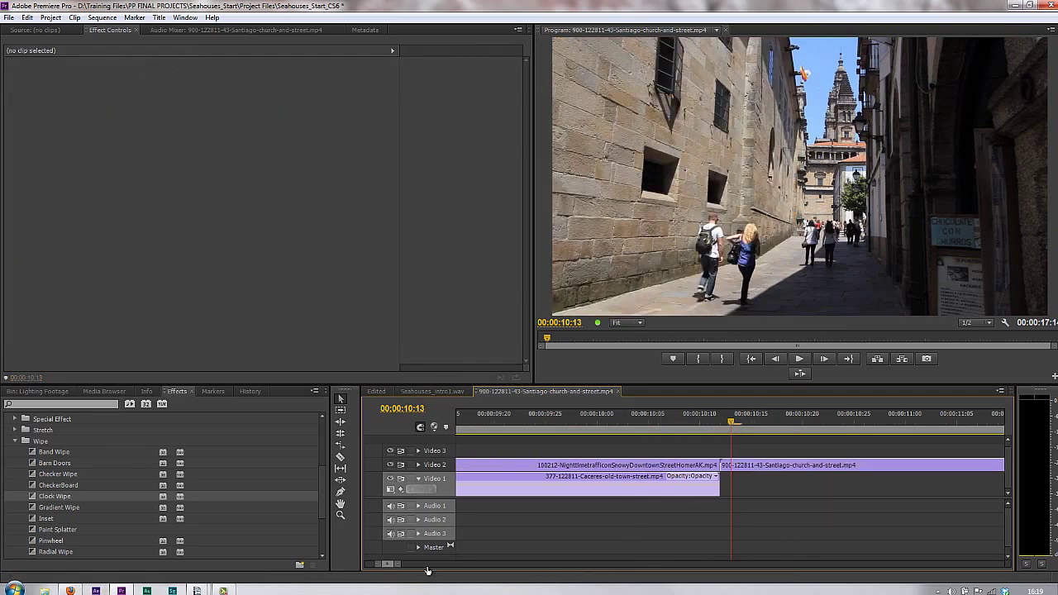
left_click_drag(392, 565, 501, 565)
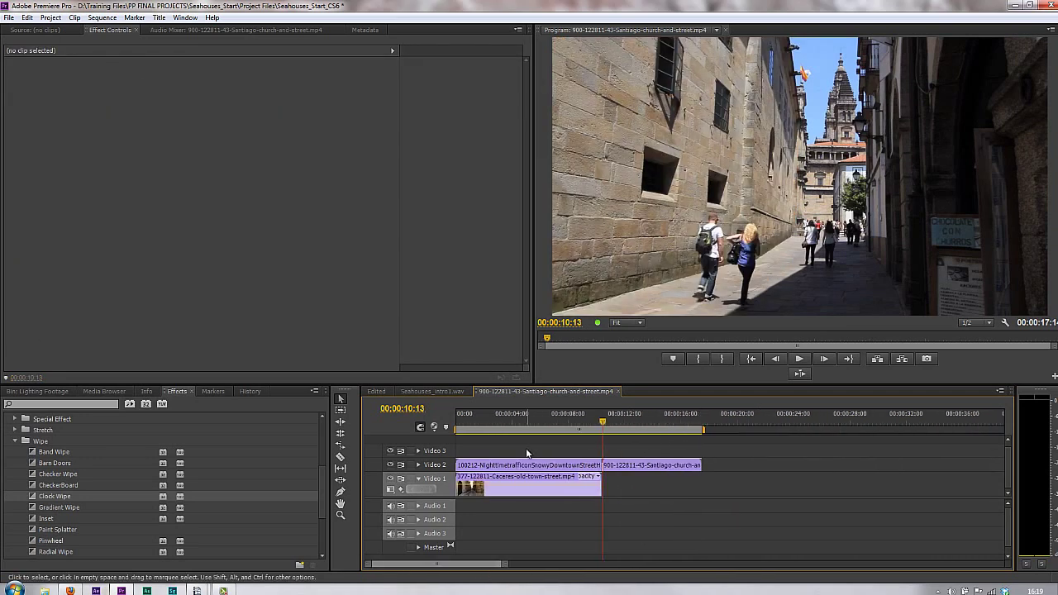
left_click(533, 423)
scroll(11, 463, "up", 4)
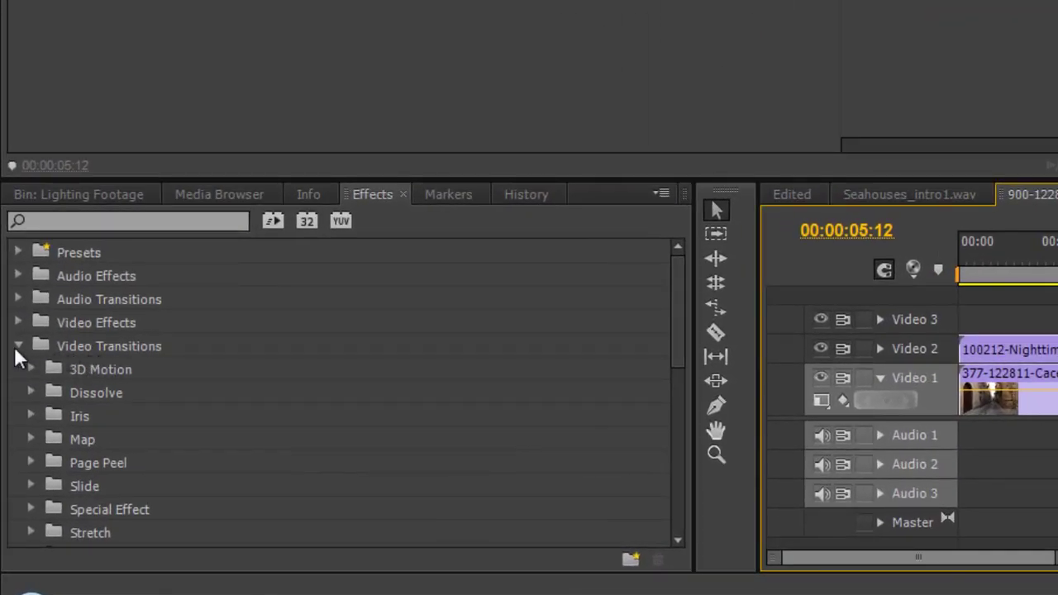
Step: Collapse Video Transitions and expand Video Effects > Transition to list Block Dissolve and Radial Wipe
left_click(17, 346)
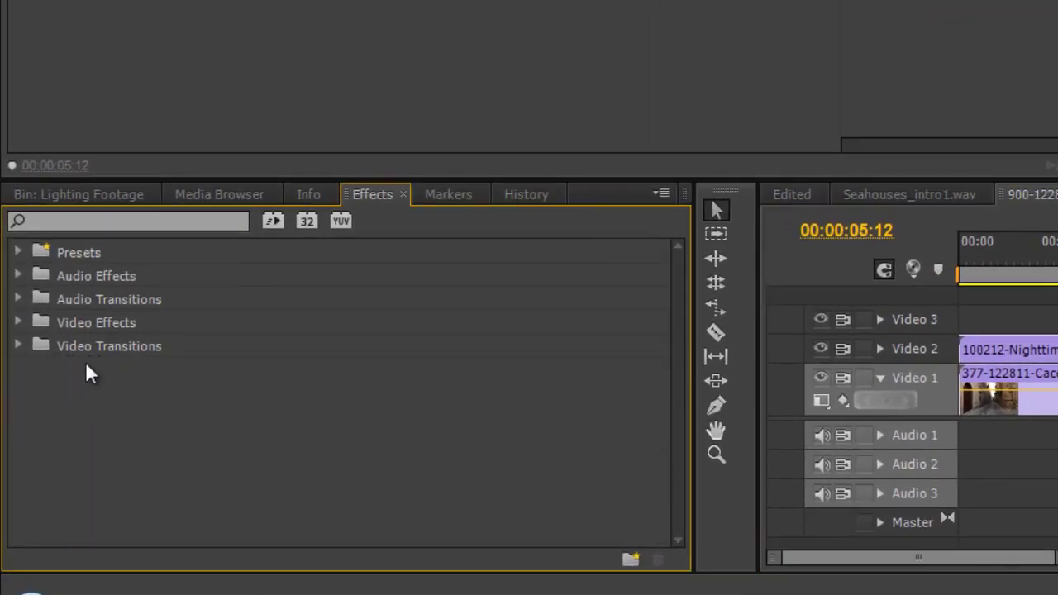
left_click(18, 324)
left_click_drag(677, 273, 668, 496)
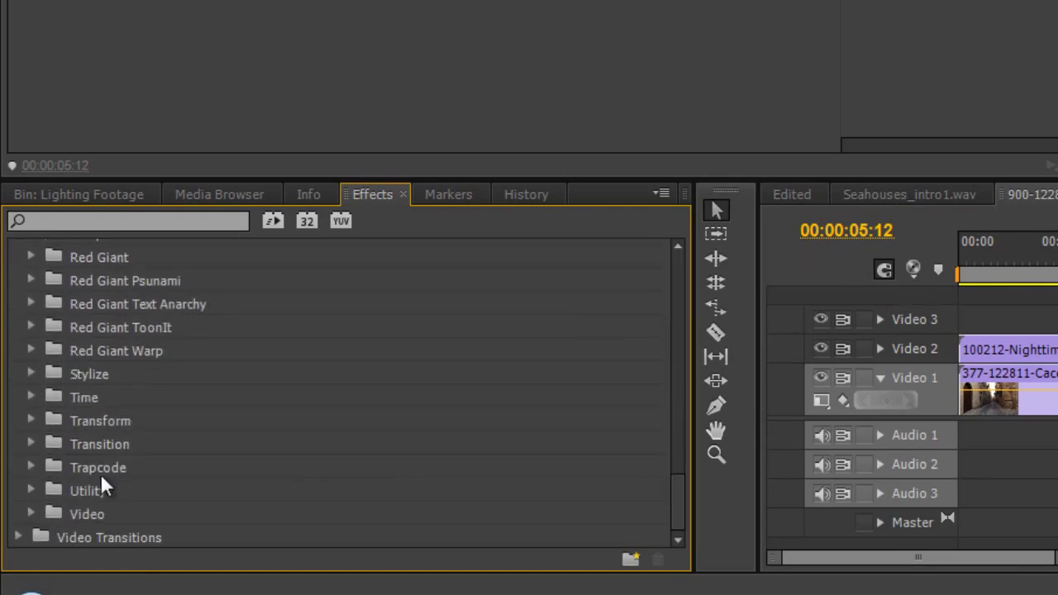
left_click(31, 445)
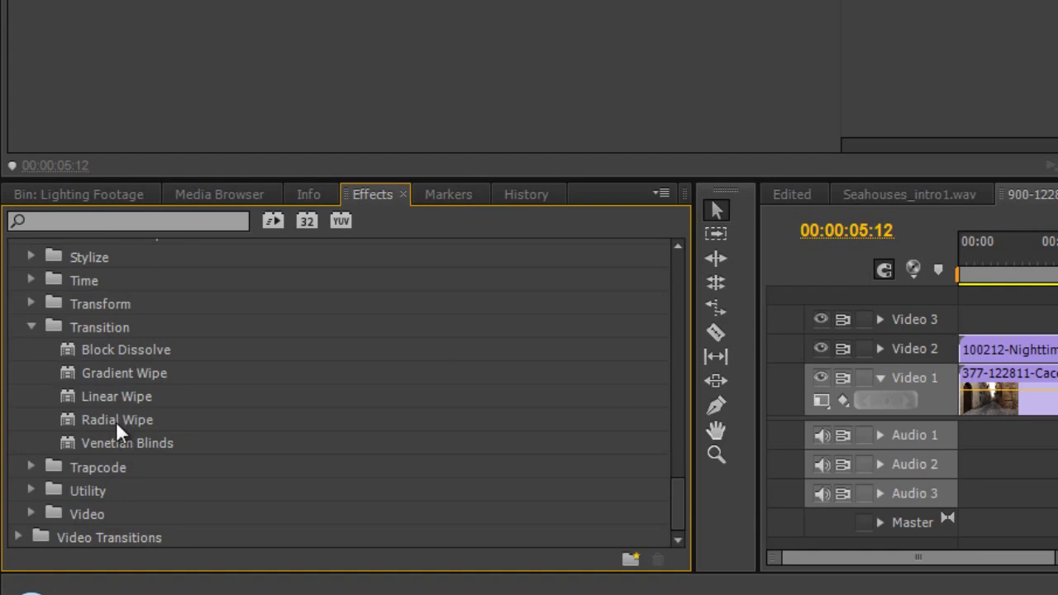
Step: Apply Radial Wipe to the night-traffic clip at 34% completion with Feather 36
left_click_drag(115, 421, 1035, 340)
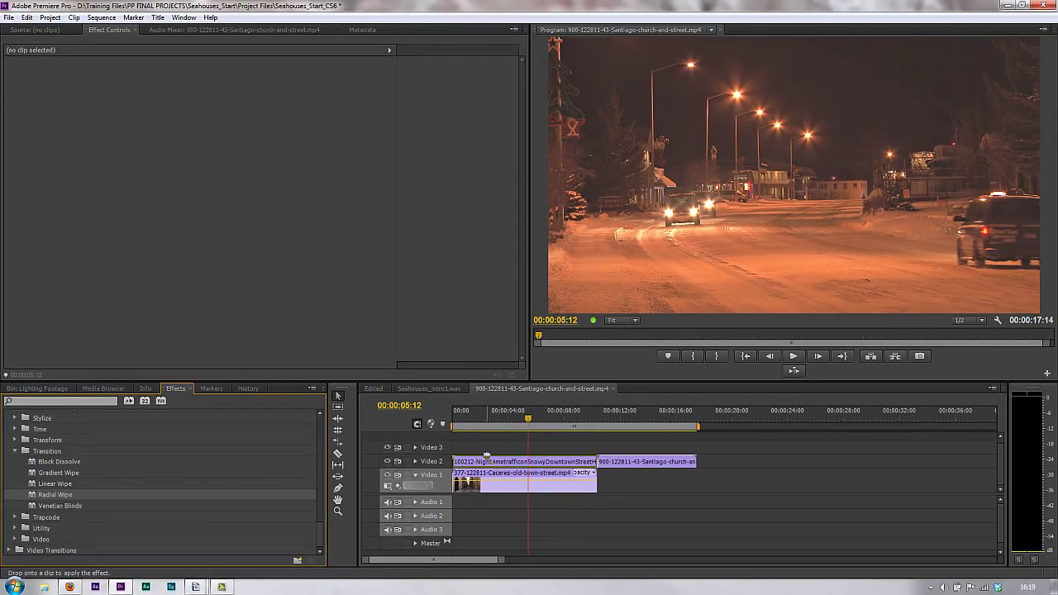
left_click_drag(487, 455, 525, 467)
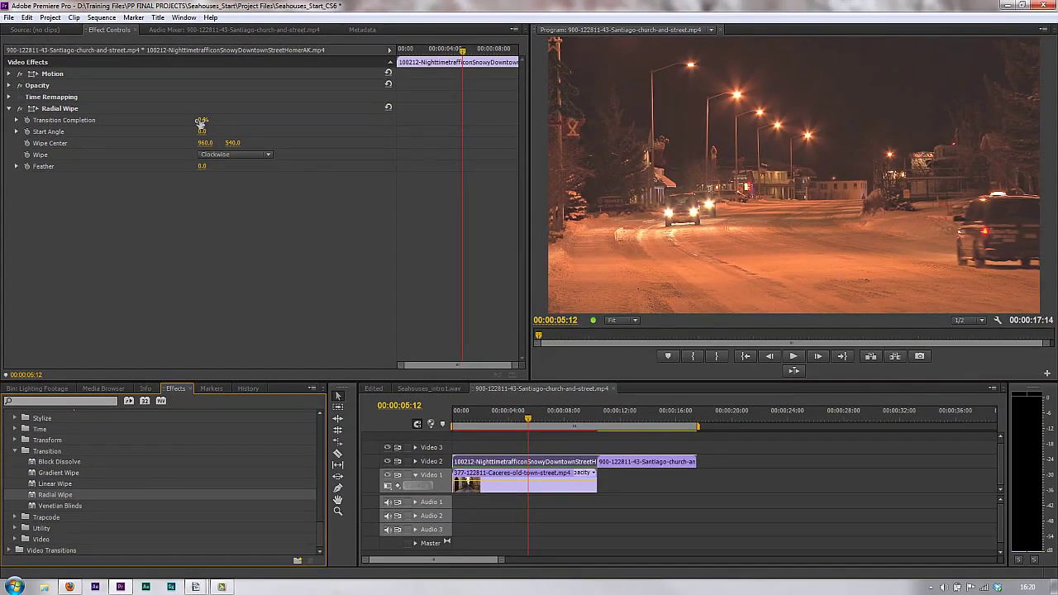
left_click_drag(201, 120, 260, 136)
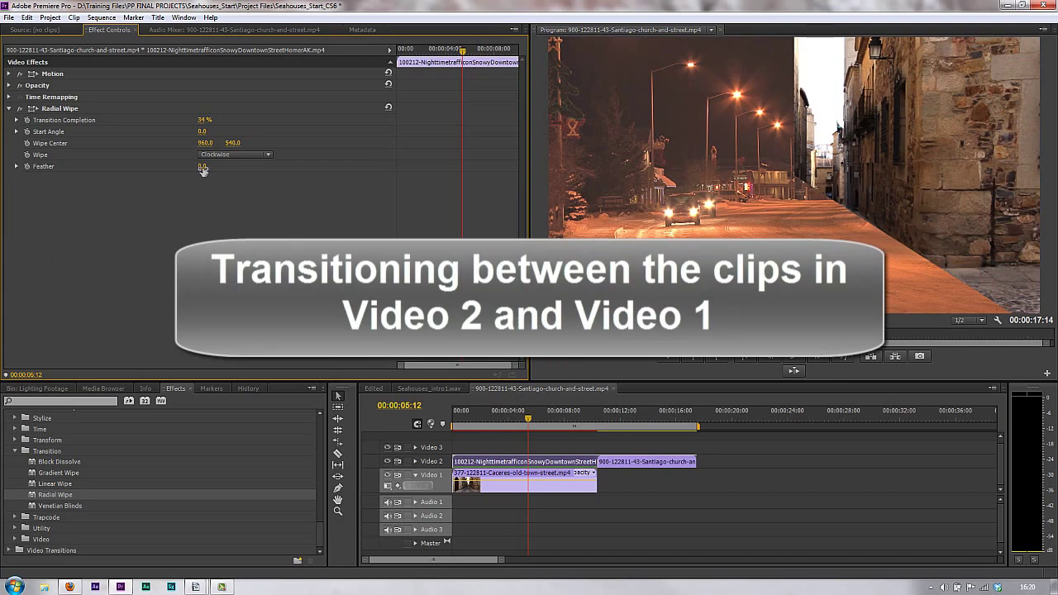
left_click(203, 168)
type("21")
key("Return")
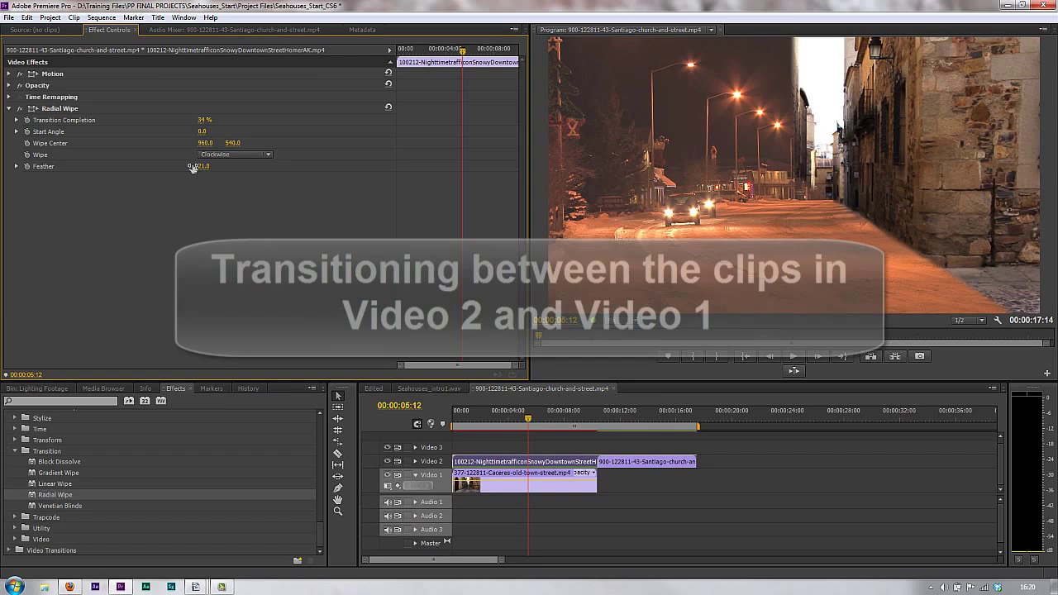
left_click_drag(206, 168, 211, 170)
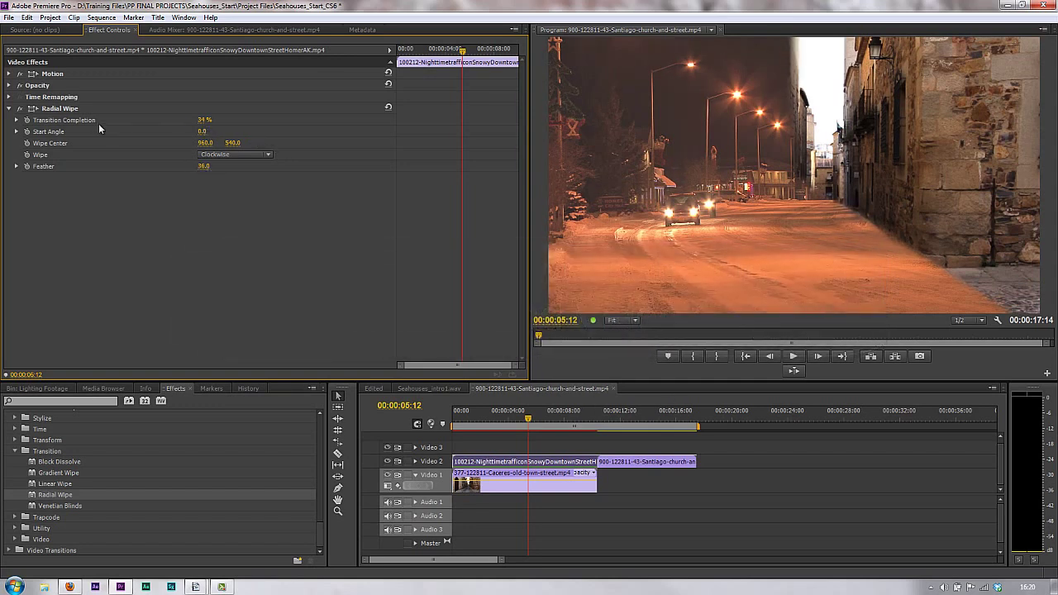
Step: At 00:00:04:14, set Radial Wipe completion to 52% and move its centre to 947.1, 598.1
left_click_drag(210, 121, 191, 138)
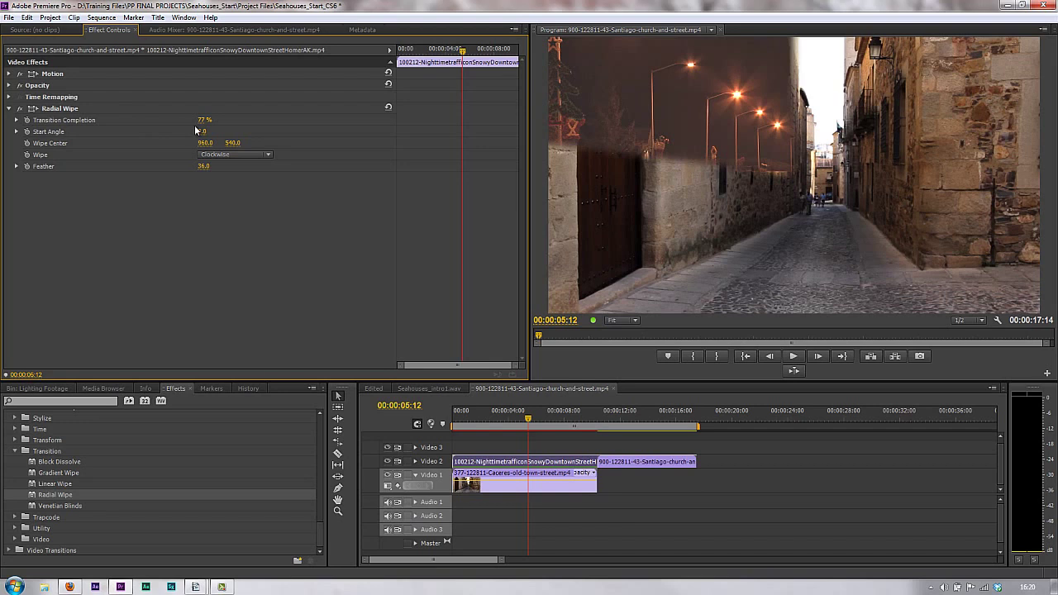
left_click(516, 421)
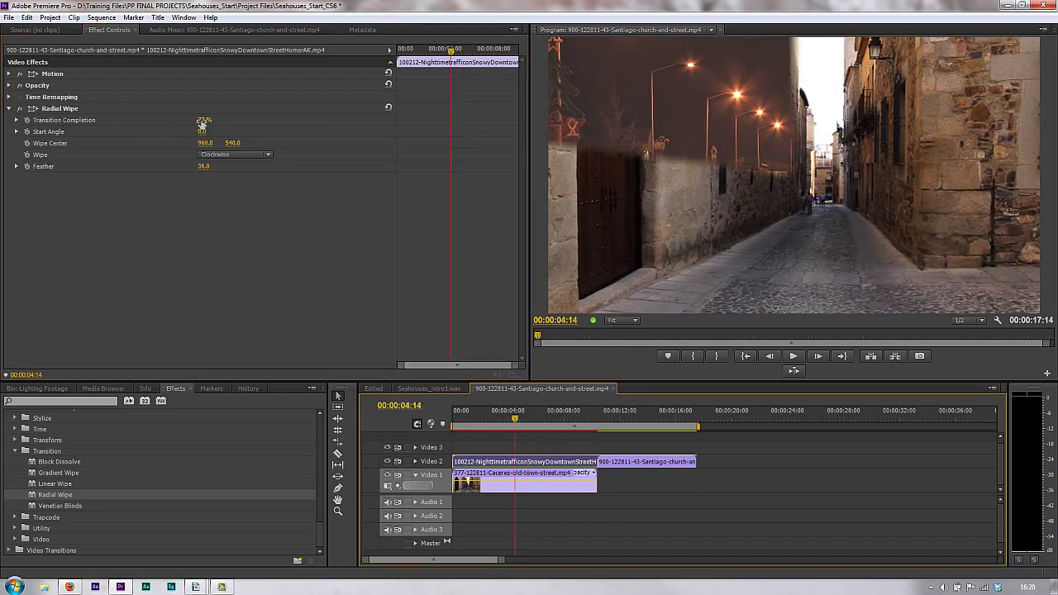
mouse_move(201, 124)
left_mouse_down()
mouse_move(188, 126)
mouse_move(214, 125)
mouse_move(189, 130)
left_mouse_up()
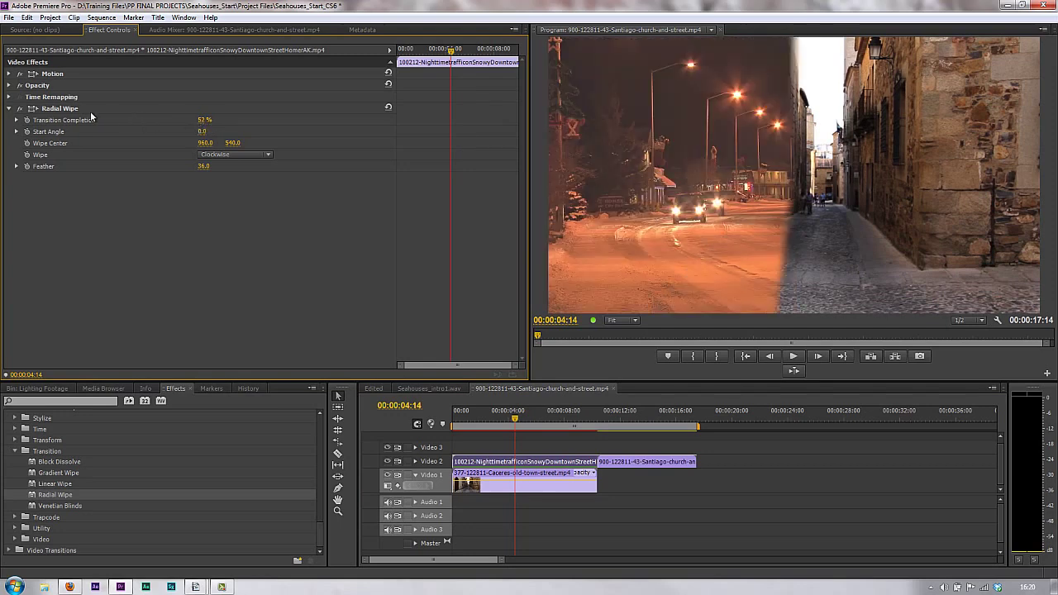
left_click(79, 109)
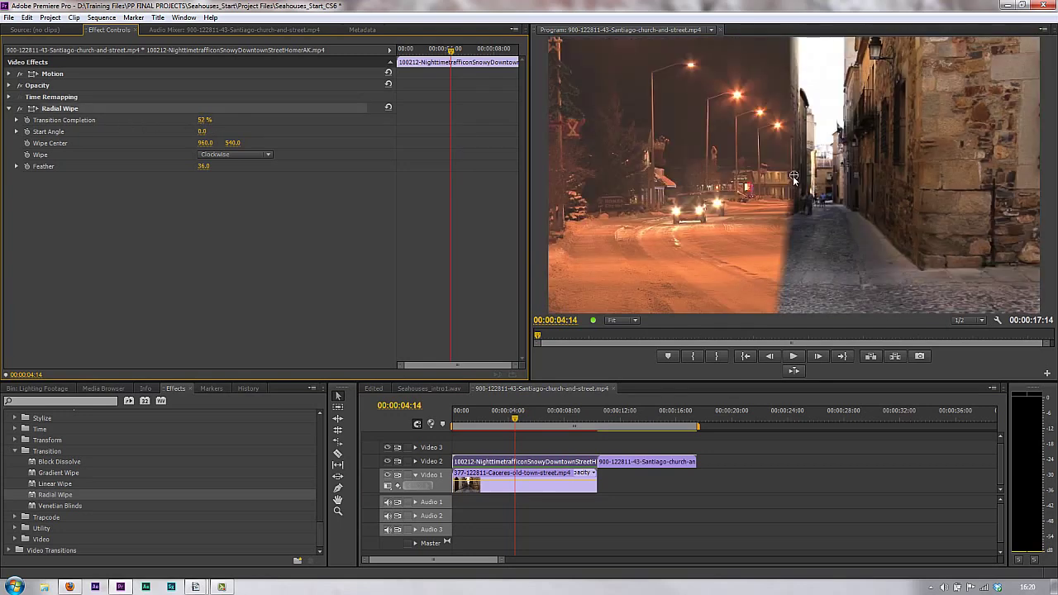
mouse_move(793, 175)
left_mouse_down()
mouse_move(669, 106)
mouse_move(703, 141)
mouse_move(814, 177)
mouse_move(744, 184)
mouse_move(790, 192)
left_mouse_up()
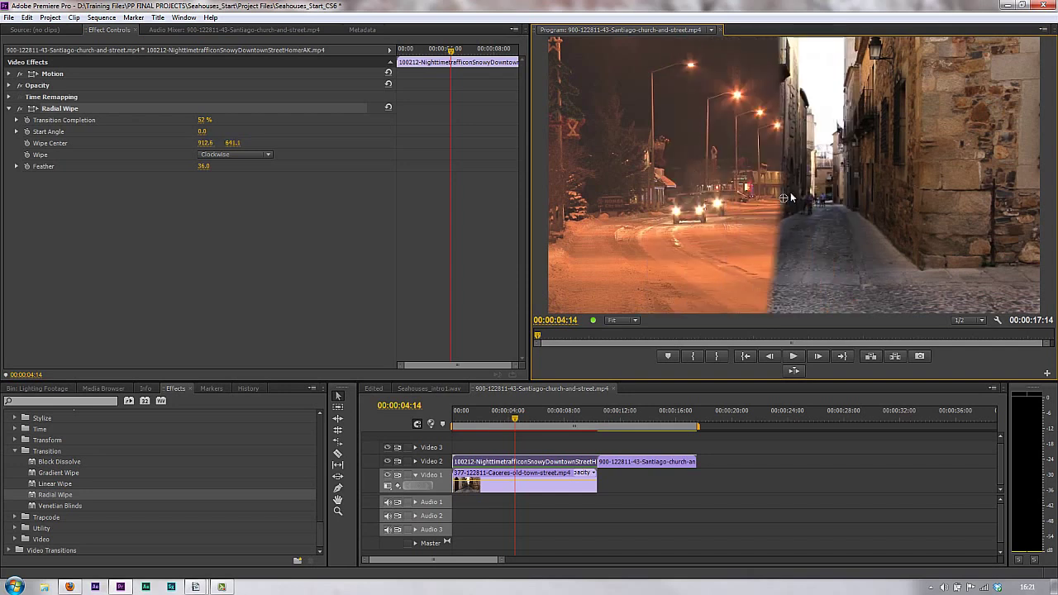
Step: Reset Radial Wipe, keep Wipe on Clockwise, and set Feather 53.0 and completion 37%
left_click(387, 107)
left_click(266, 156)
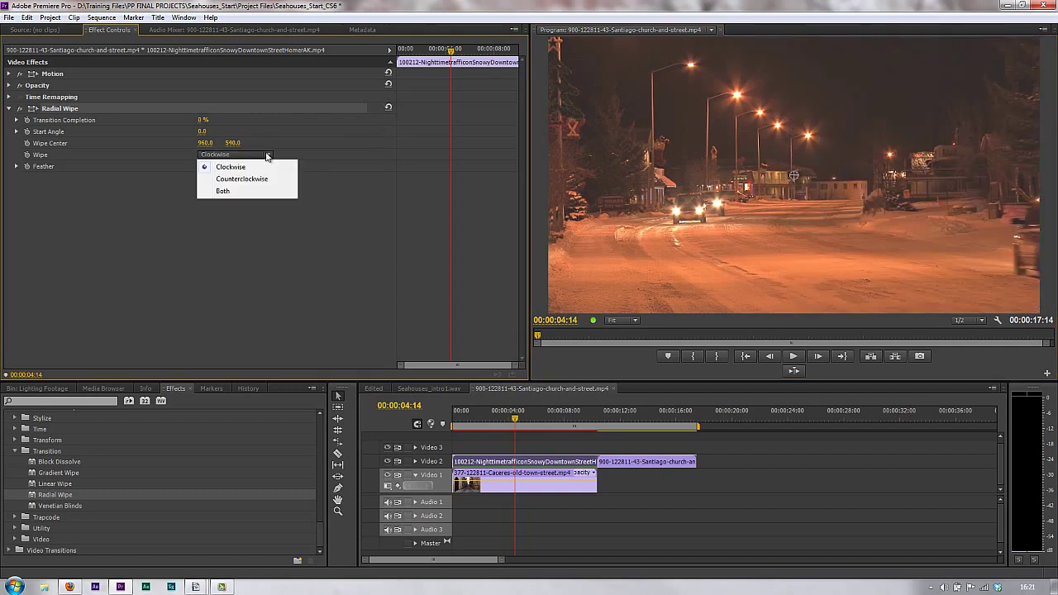
left_click(230, 167)
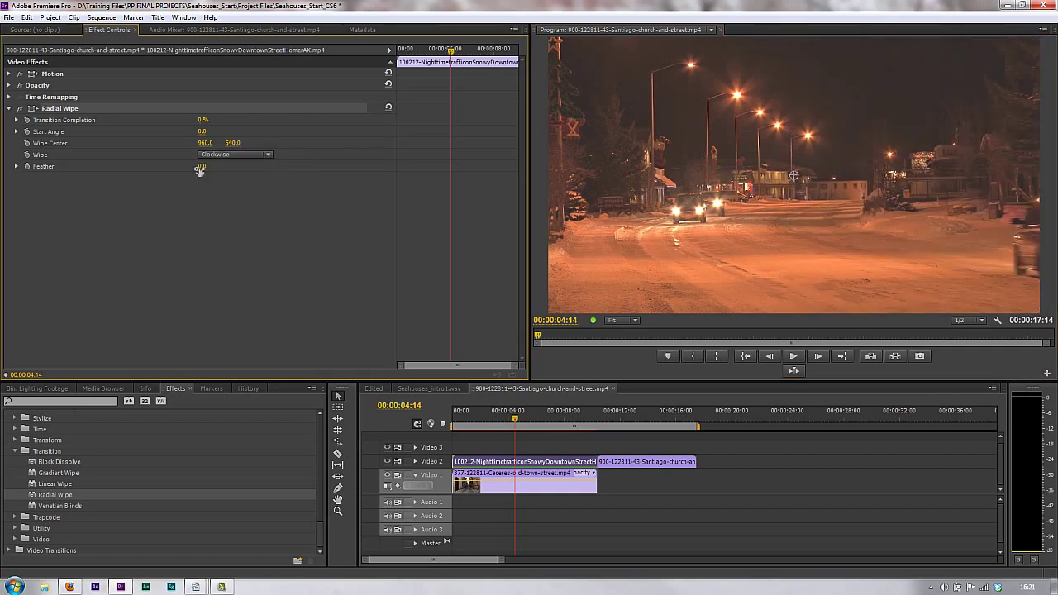
left_click_drag(202, 166, 229, 174)
left_click_drag(204, 121, 225, 123)
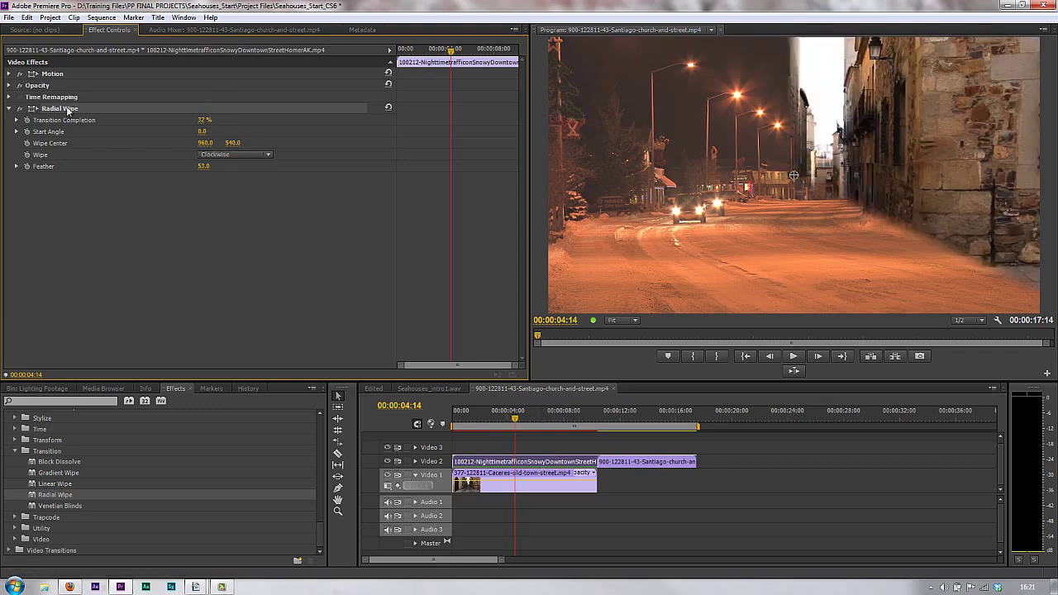
Step: Disable Radial Wipe and apply Block Dissolve to the Video 2 night-traffic clip
left_click(19, 108)
left_click(9, 108)
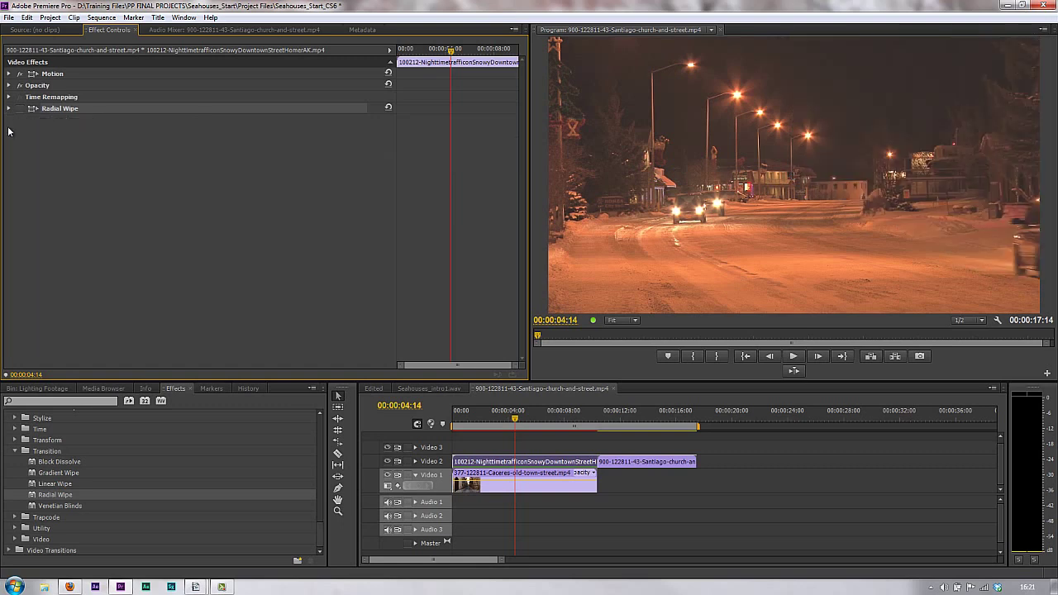
left_click(53, 463)
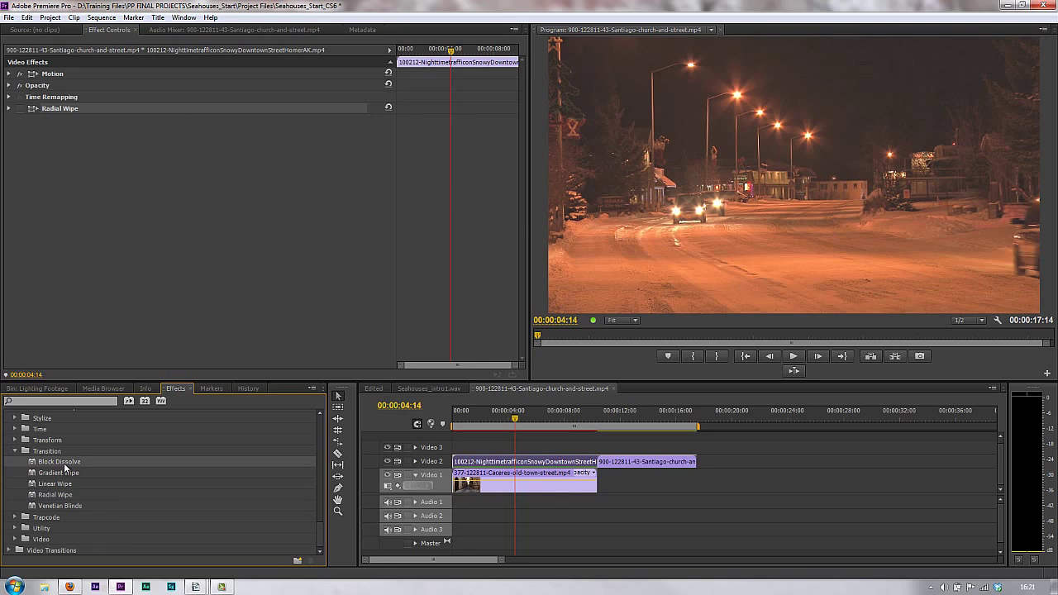
left_click_drag(64, 468, 512, 465)
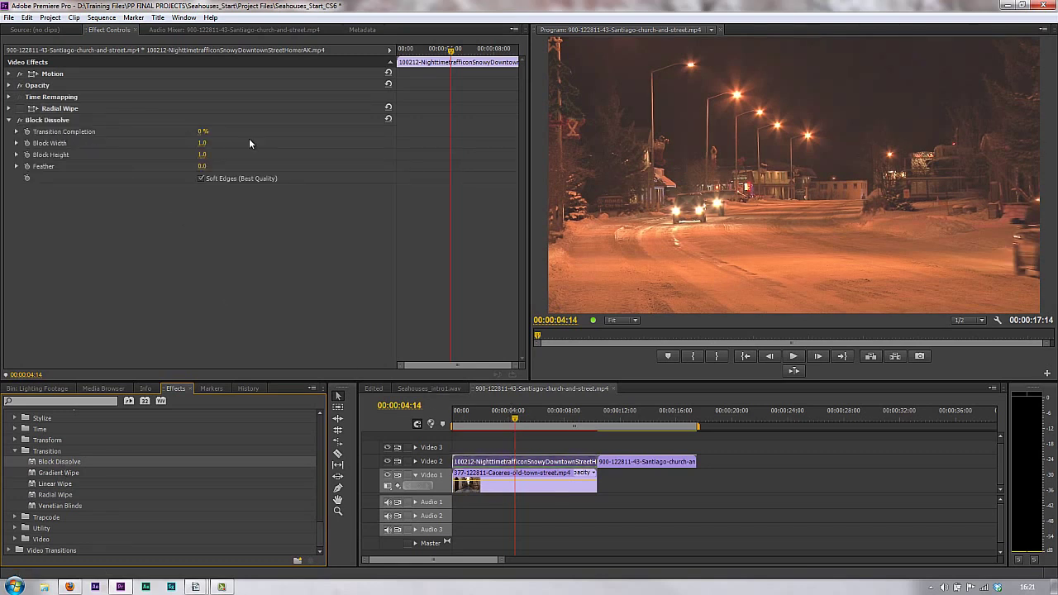
Step: Set Block Dissolve to 38% completion with Block Width and Height of 10
left_click_drag(205, 135, 223, 139)
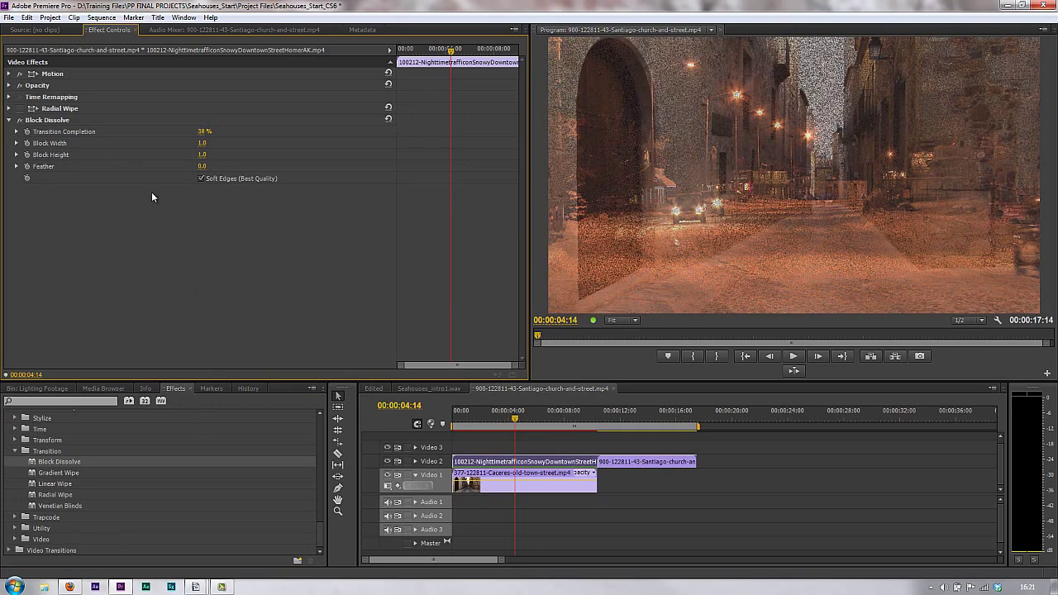
left_click(202, 141)
type("10")
key("Tab")
type("10")
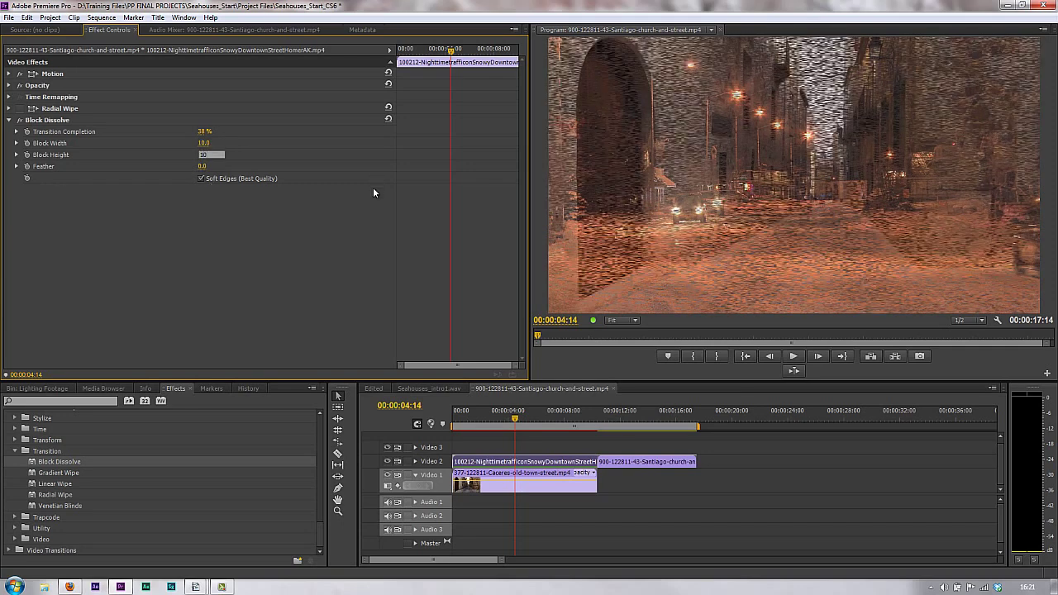
key("Return")
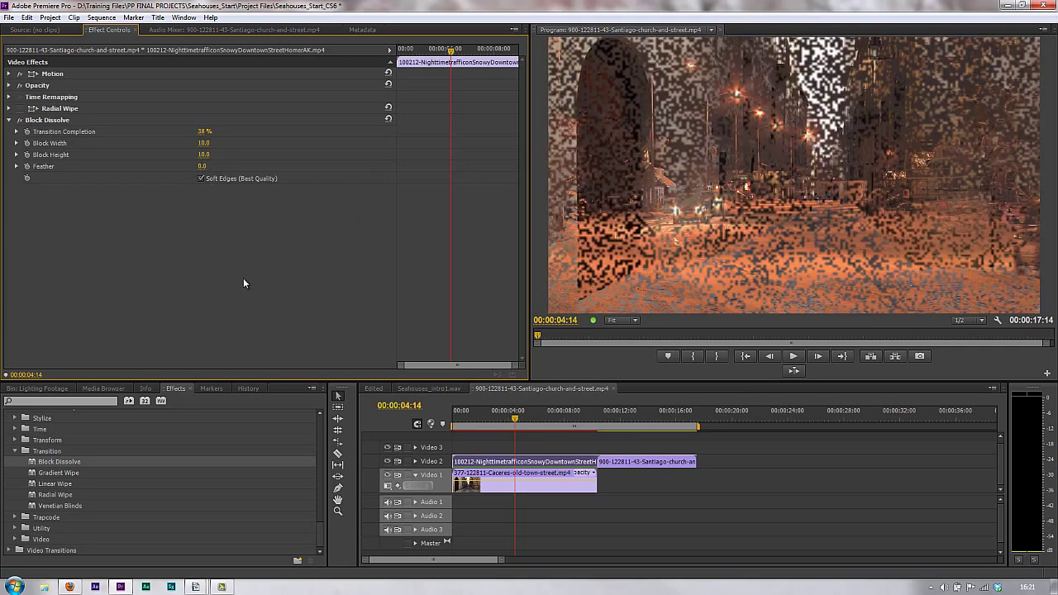
Step: Change the Block Dissolve's Block Width and Block Height to 100
left_click_drag(210, 168, 259, 164)
left_click(201, 167)
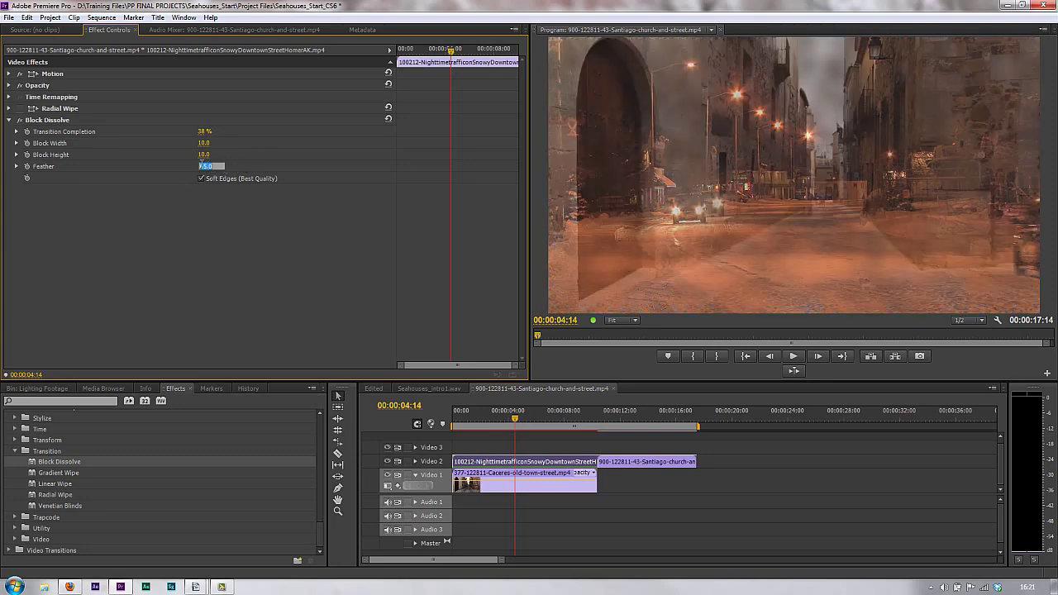
left_click_drag(202, 134, 170, 145)
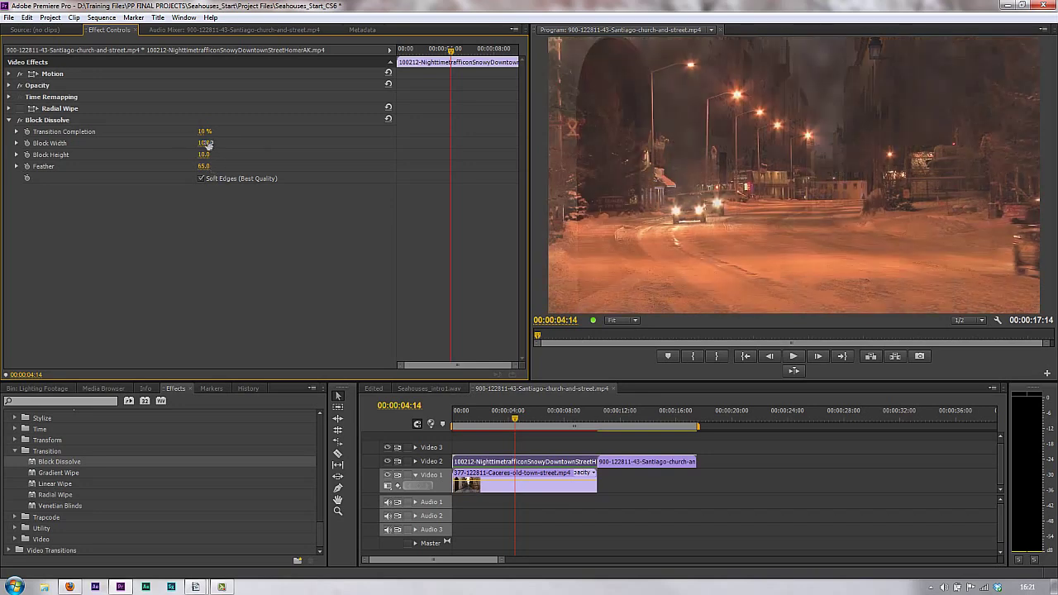
left_click(205, 143)
type("100")
left_click(205, 155)
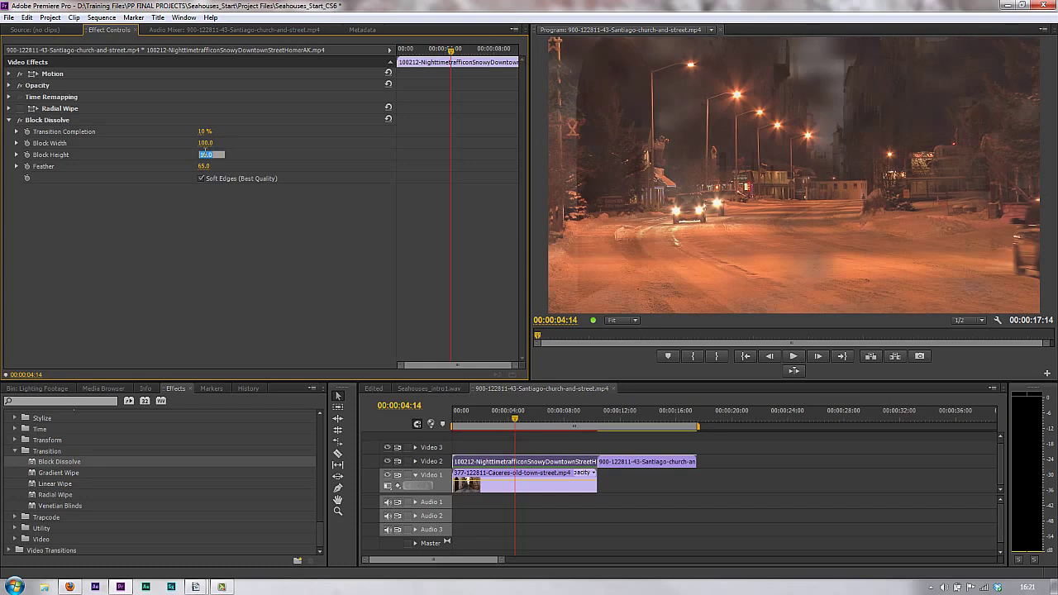
type("100")
key("Return")
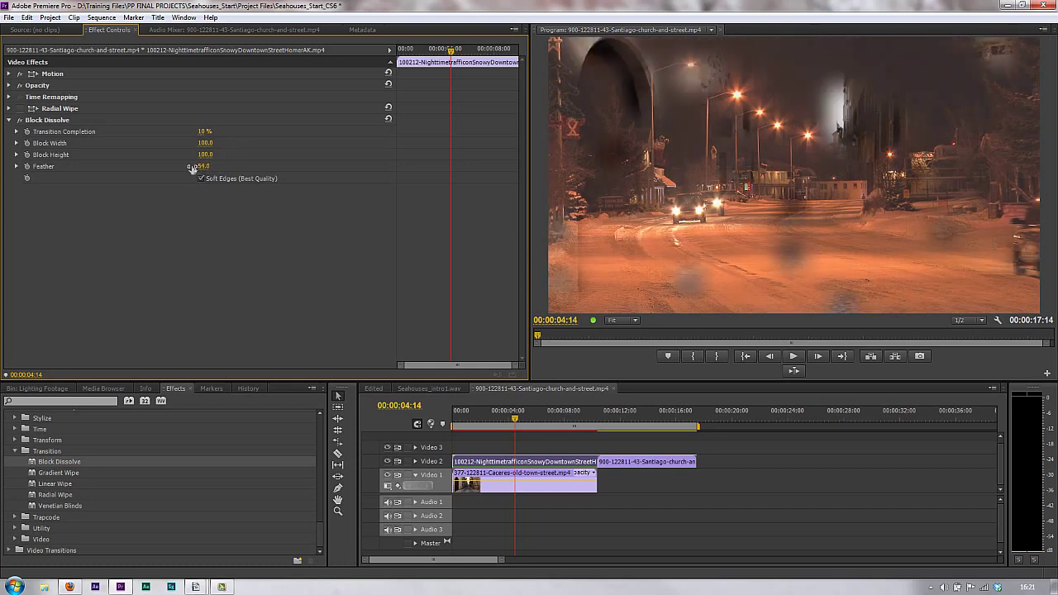
Step: Set the dissolve's Feather to 43.0 and completion to 69%, with the playhead at 00:00:03:11
left_click_drag(191, 168, 187, 170)
left_click_drag(205, 133, 237, 146)
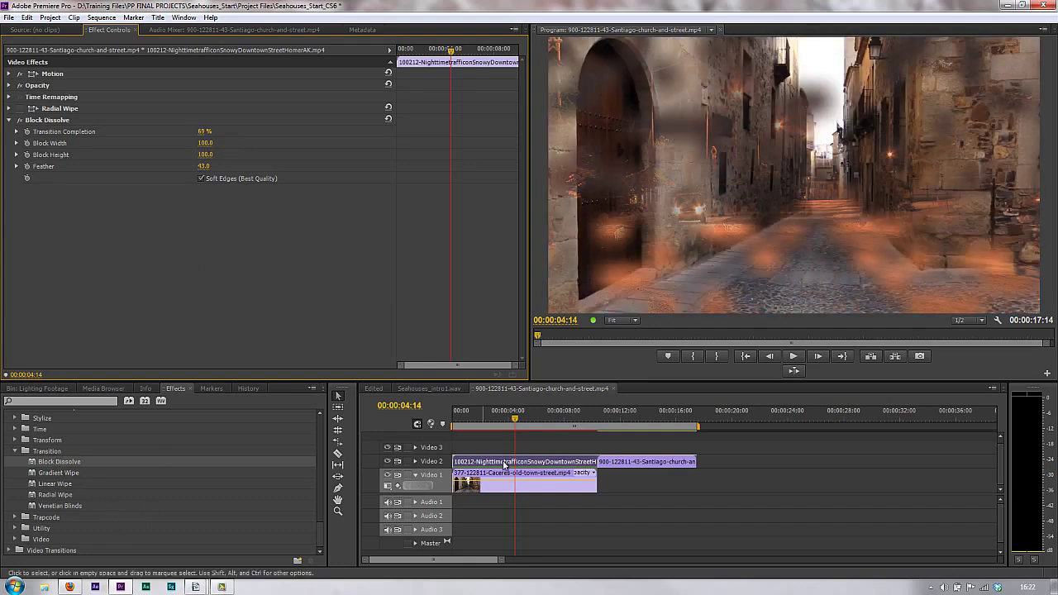
left_click_drag(519, 420, 500, 421)
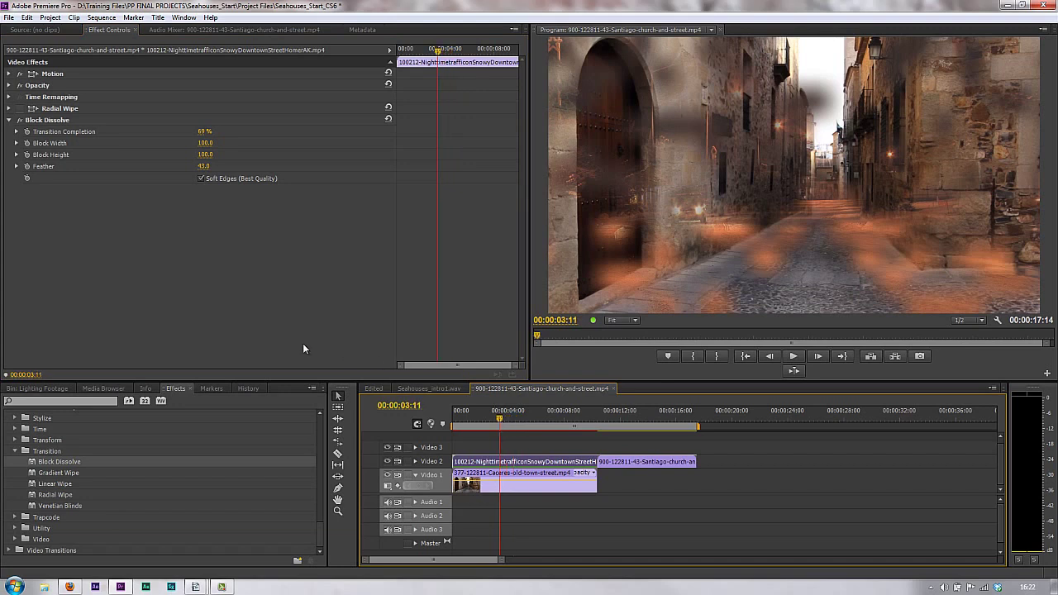